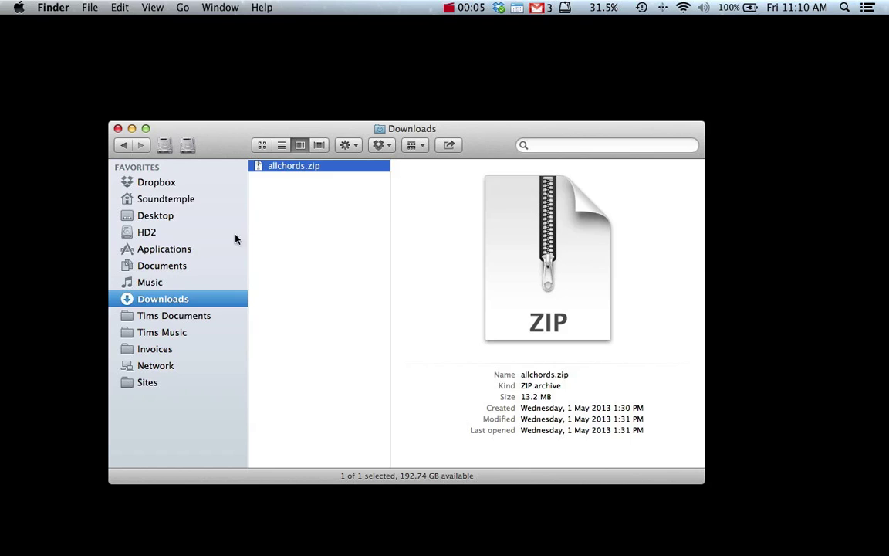
Step: Expand allchords.zip in Downloads to extract the AllChords Set Up app
double_click(294, 167)
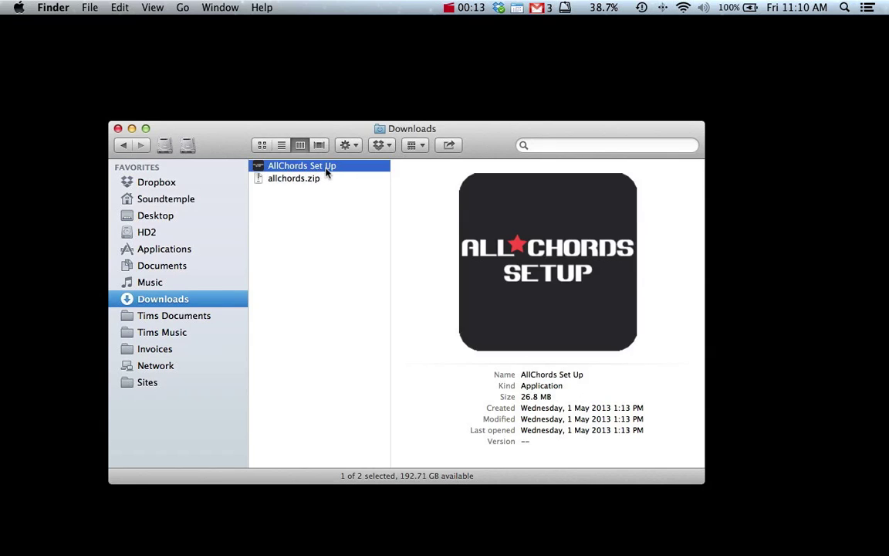
Step: Run AllChords Set Up, accept the license, and install its remote script into Ableton Live 9 Suite
double_click(326, 168)
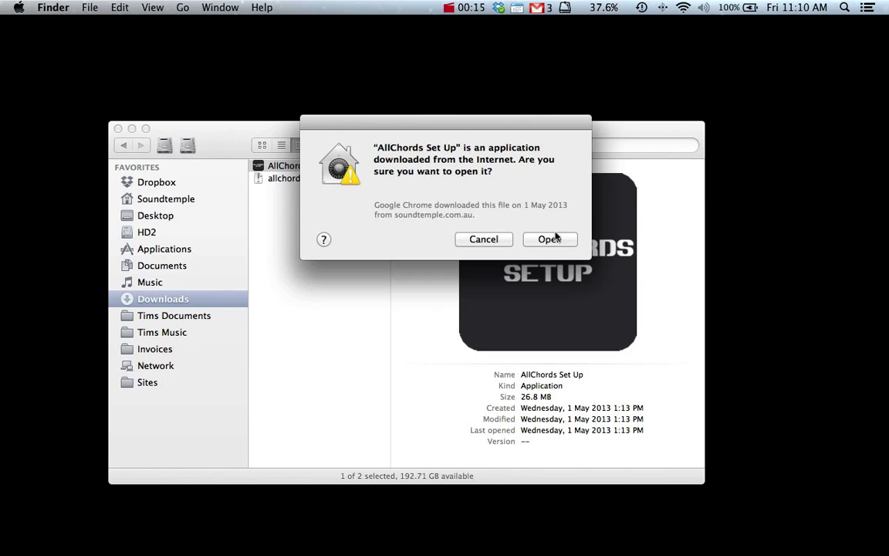
click(556, 240)
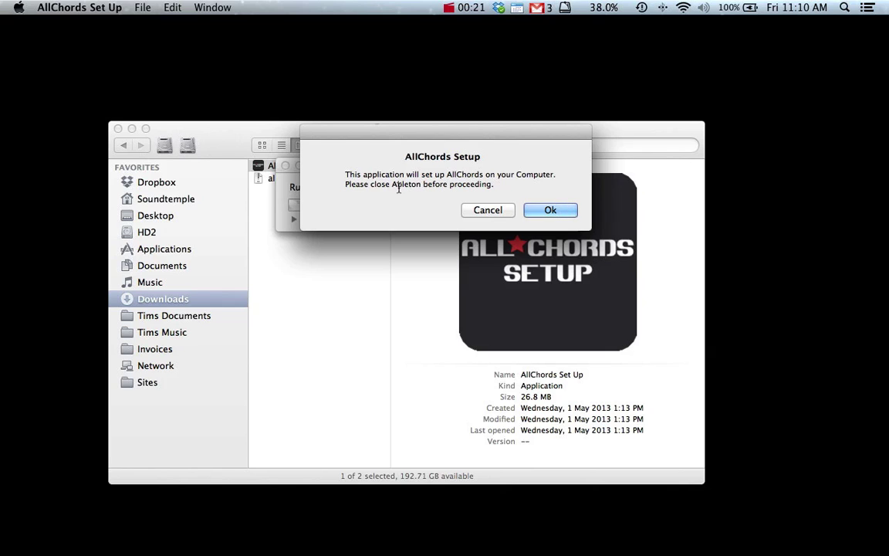
click(550, 209)
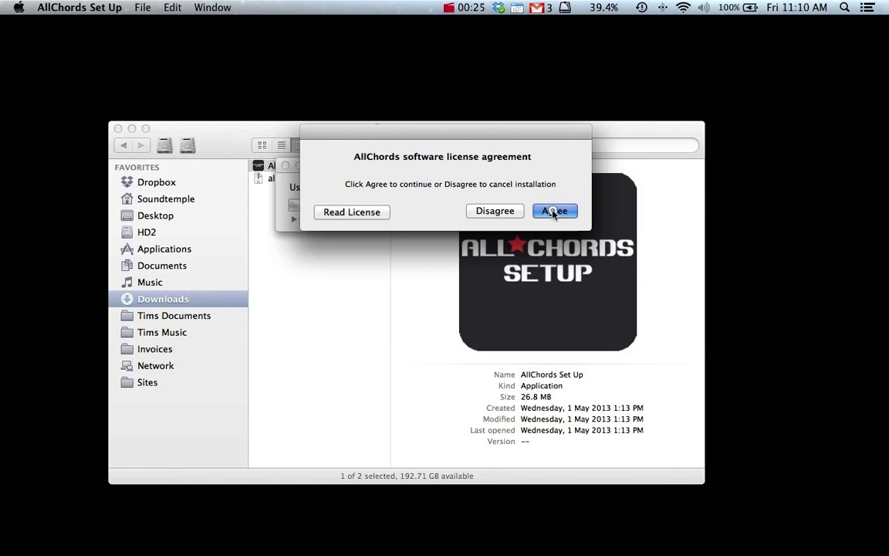
click(552, 212)
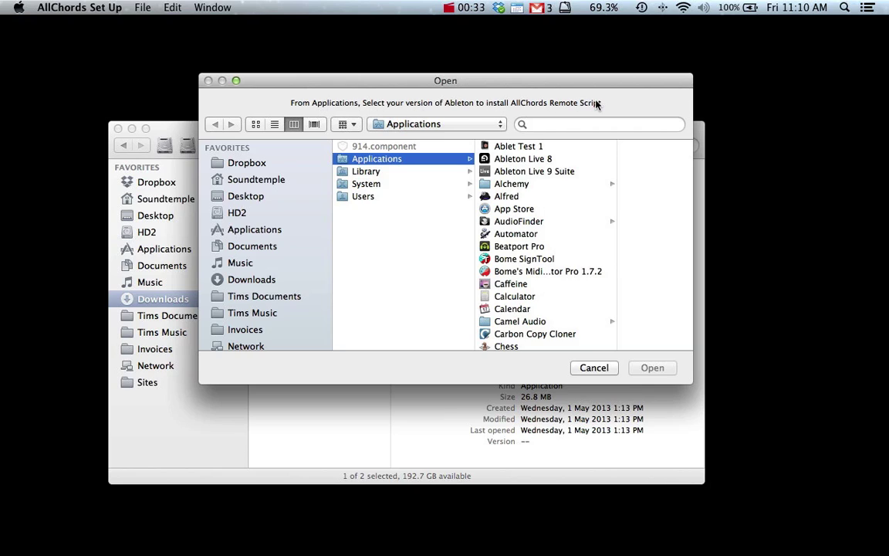
click(510, 170)
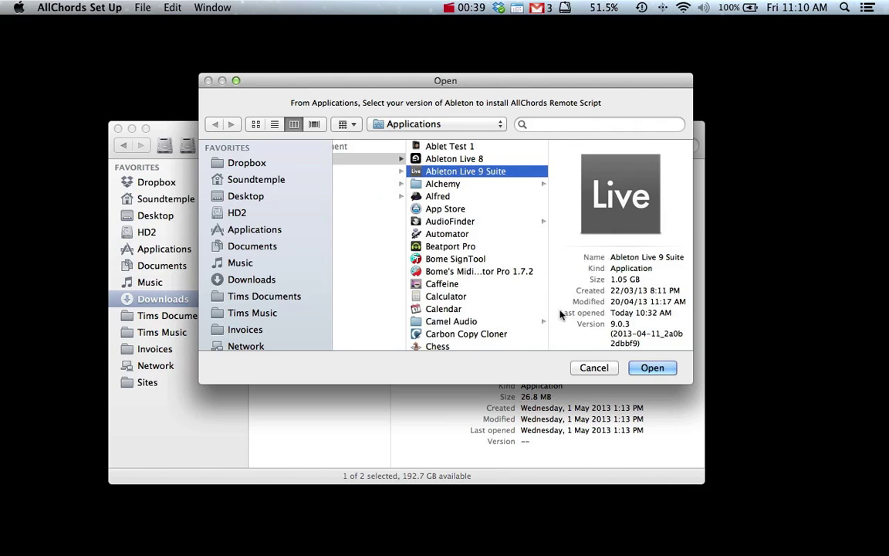
click(648, 368)
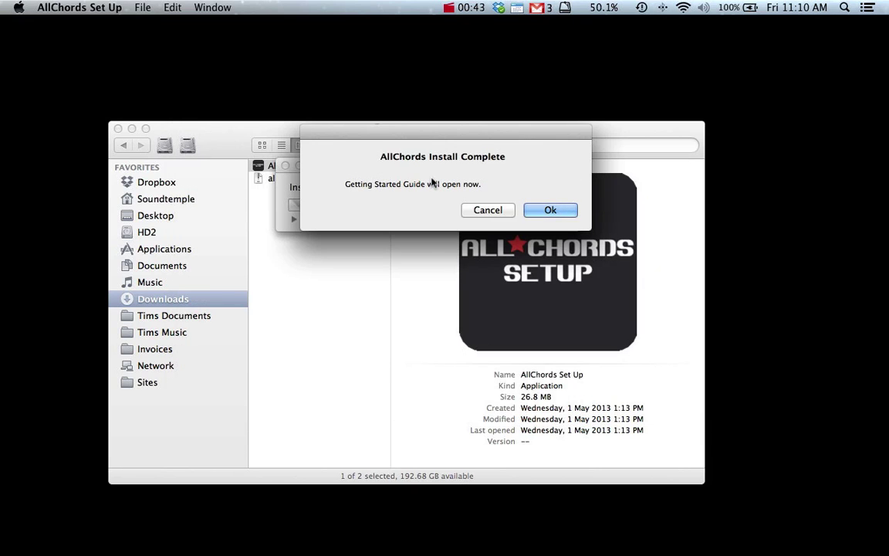
Step: Dismiss the install-complete notice and scroll the Getting Started guide to page 2's MIDI IN port table
click(541, 212)
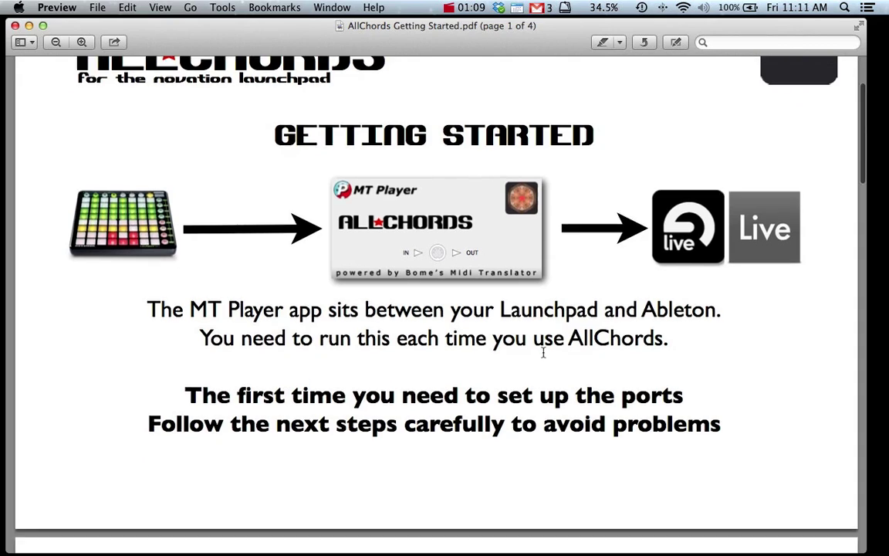
scroll(543, 352, down, 15)
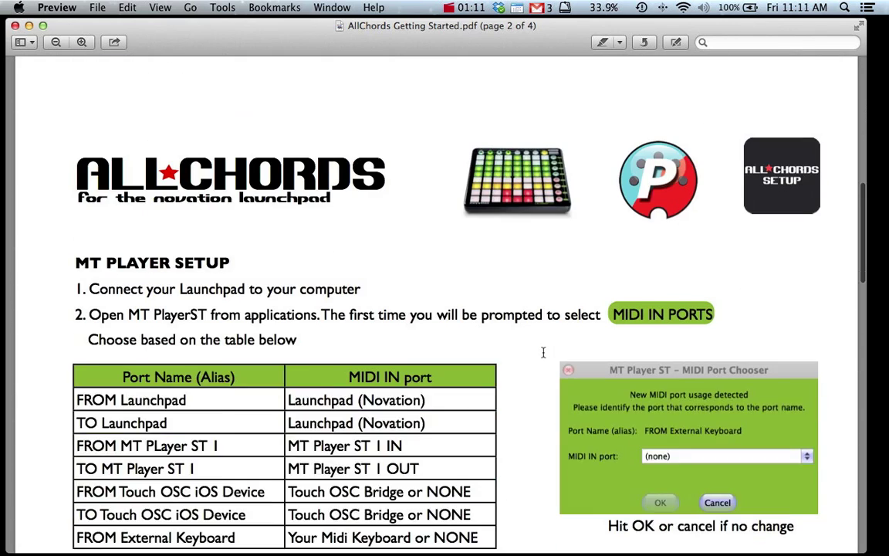
scroll(542, 352, down, 4)
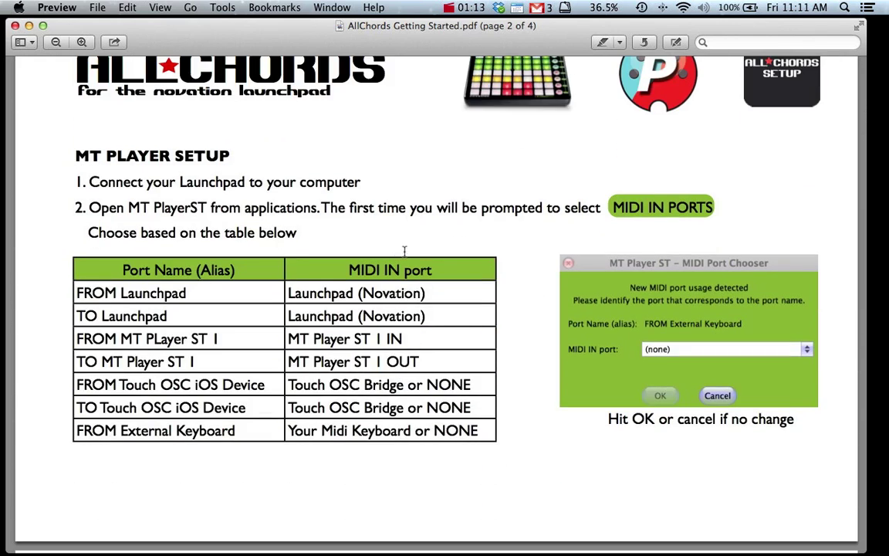
Step: Launch MT Player ST from the Applications folder and bring its Port Chooser to the front
key(super+Tab)
click(324, 263)
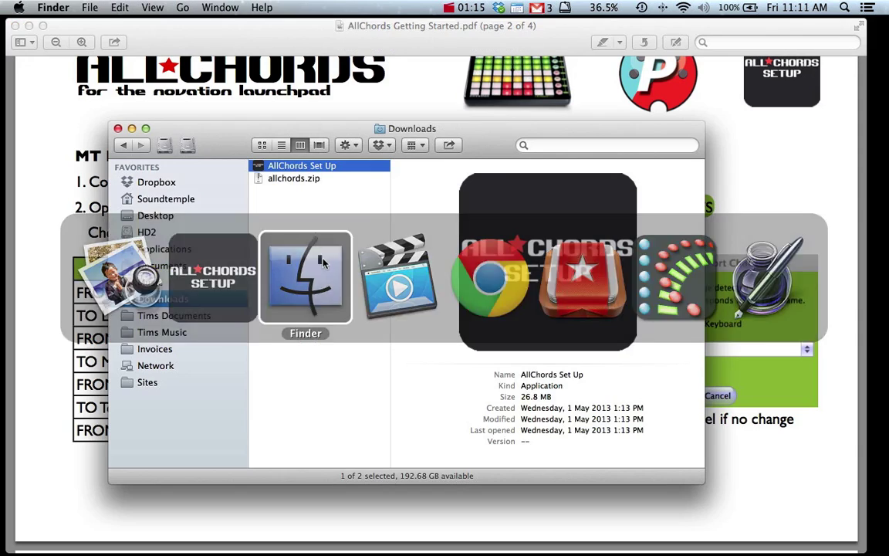
click(204, 251)
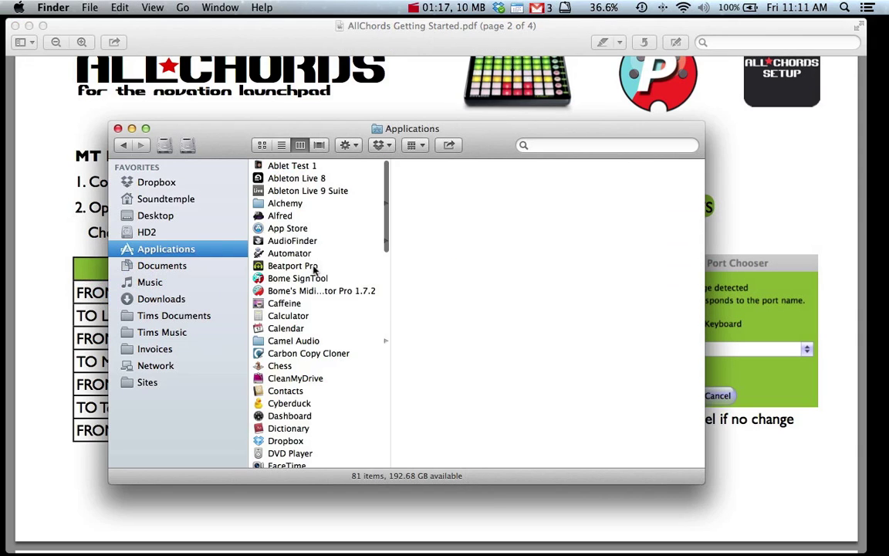
scroll(314, 270, down, 10)
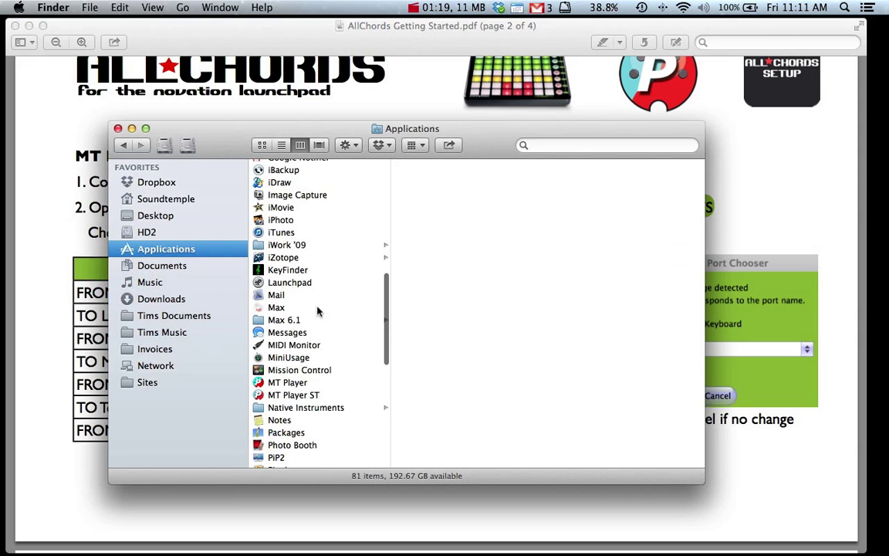
double_click(299, 396)
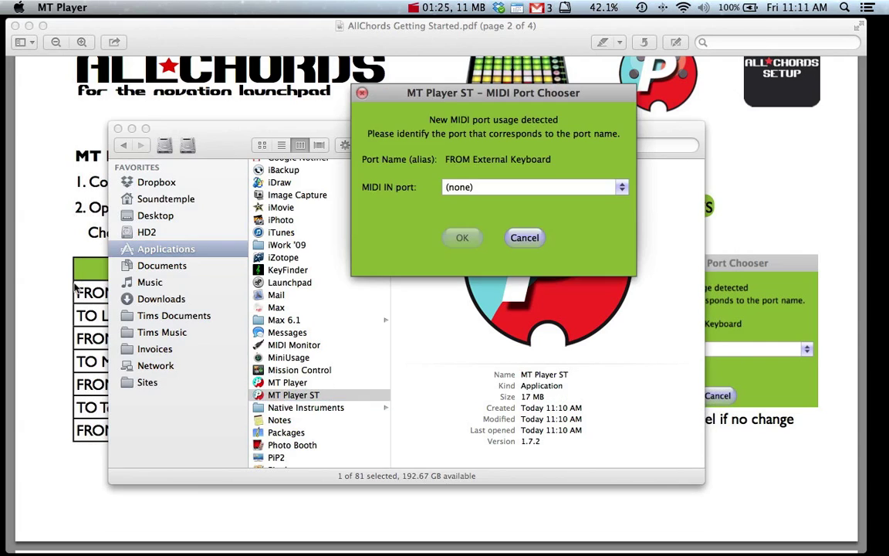
click(61, 278)
key(super+Tab)
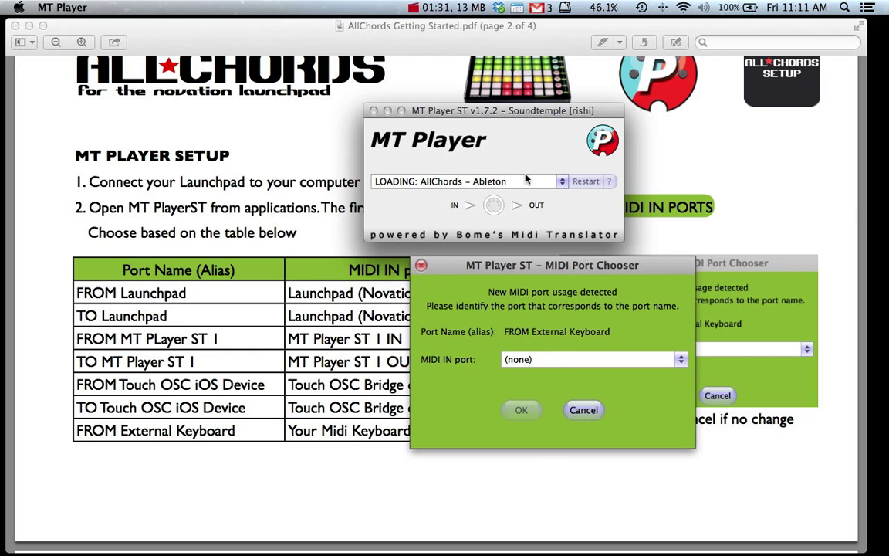
Step: Move the Port Chooser aside and confirm (none) as the MIDI IN port for FROM External Keyboard
drag(548, 265, 668, 266)
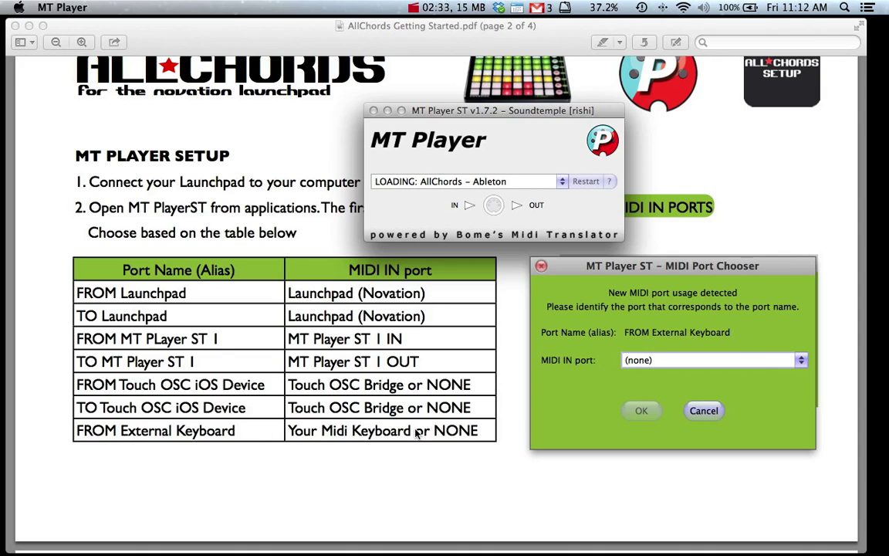
click(673, 365)
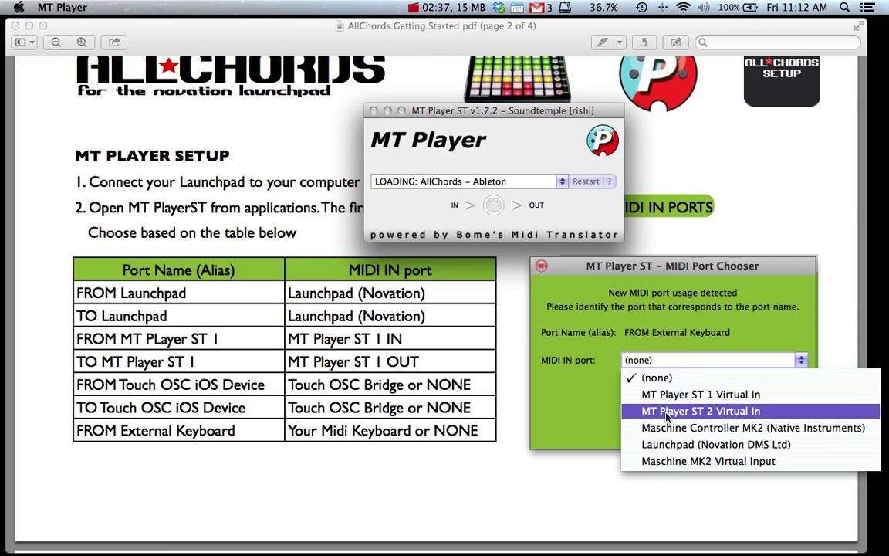
click(638, 378)
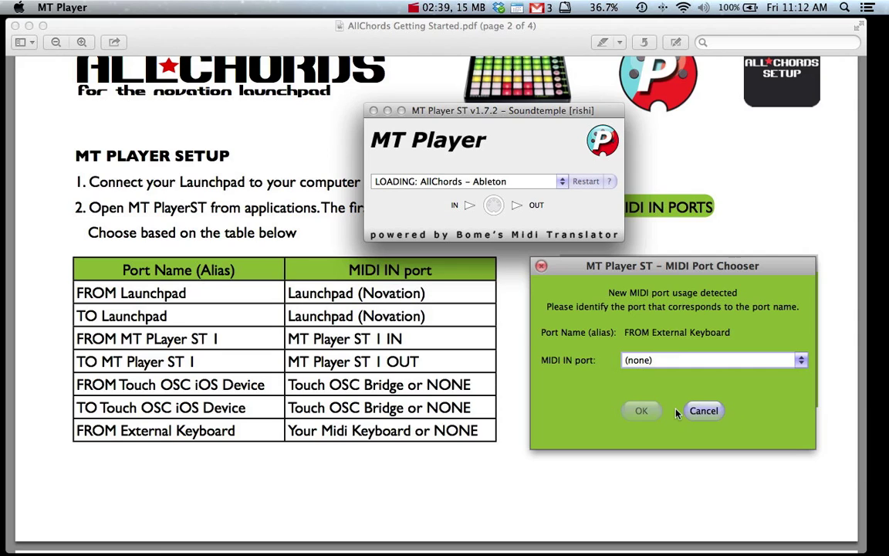
click(652, 361)
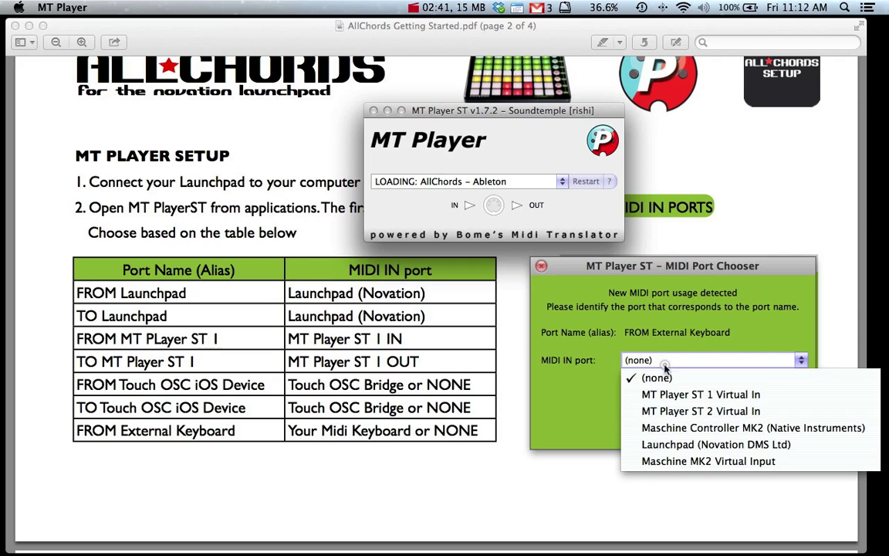
click(668, 393)
click(662, 368)
click(654, 319)
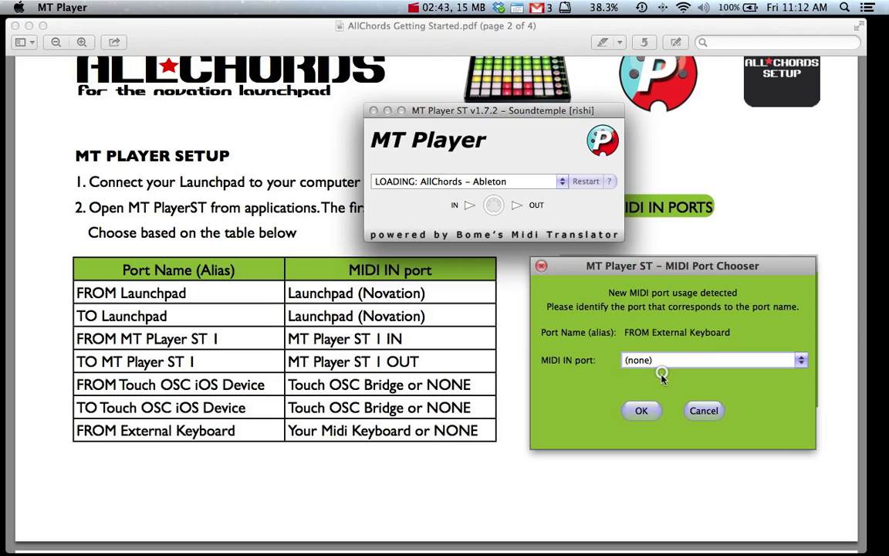
click(640, 411)
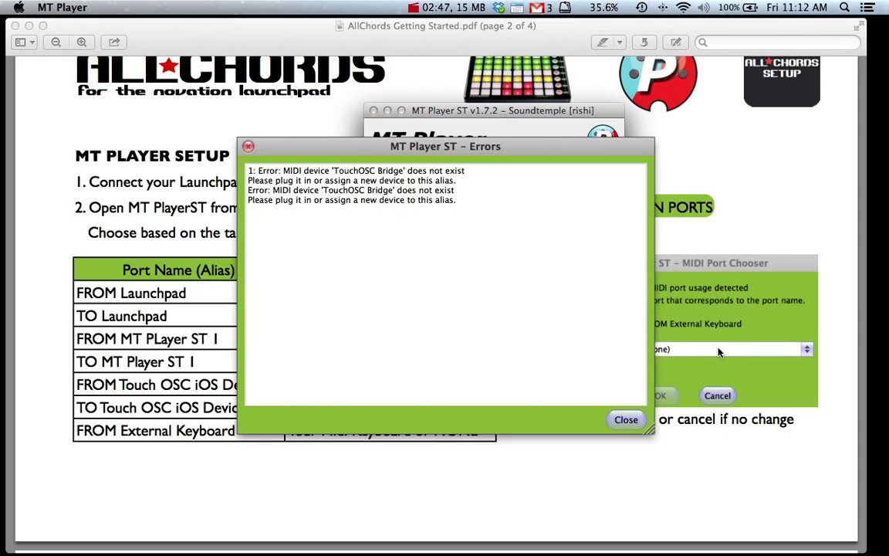
Step: Move the Errors window aside and close the TouchOSC Bridge error list
drag(456, 153, 414, 150)
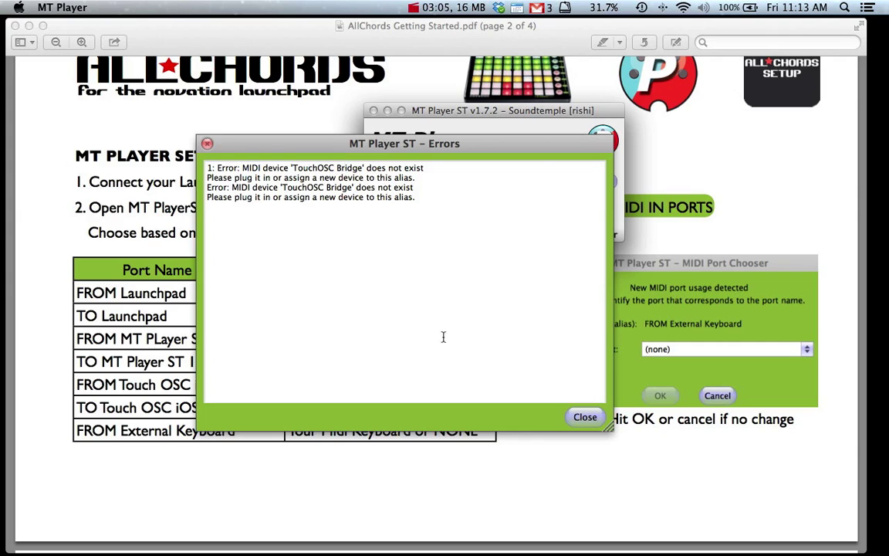
click(585, 418)
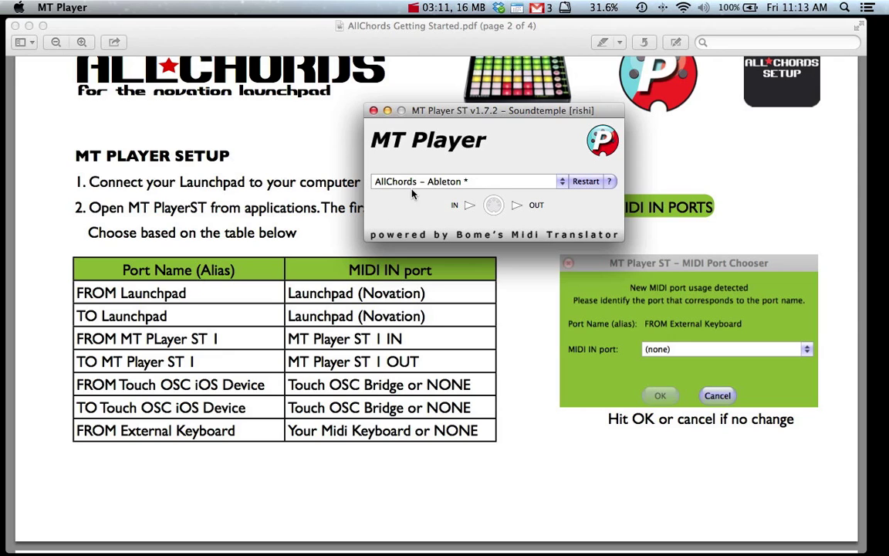
Step: Scroll the Getting Started guide down to page 3
click(317, 167)
scroll(319, 166, down, 10)
scroll(320, 166, down, 5)
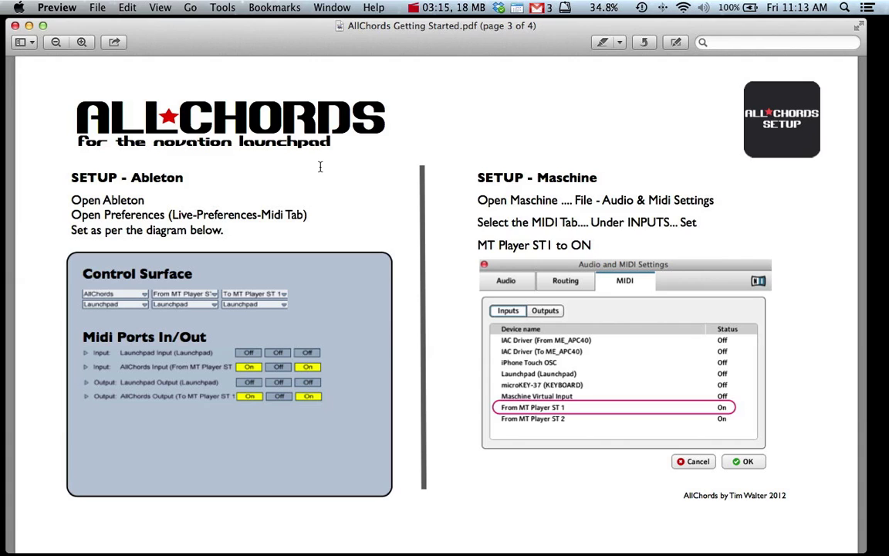
Step: Launch Ableton Live via Spotlight ('abl') and open its Preferences
key(super+space)
text(abl)
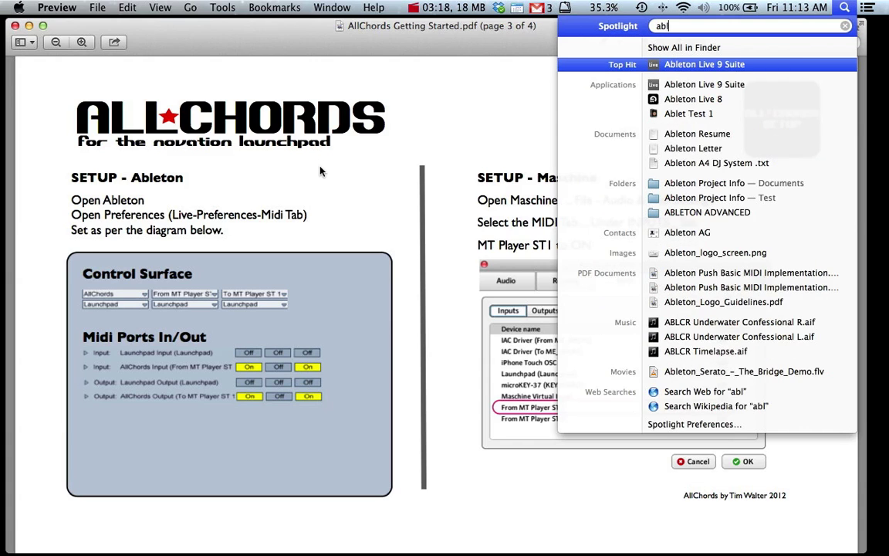
key(Return)
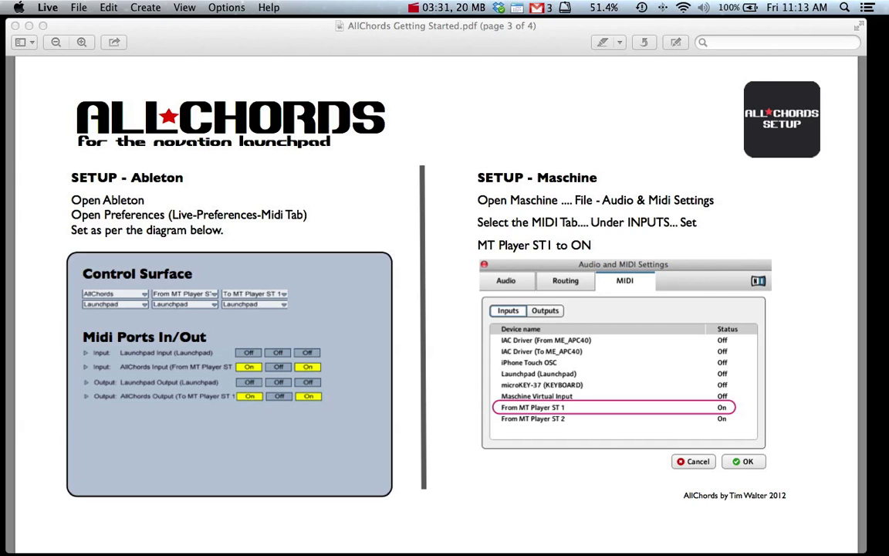
key(super+comma)
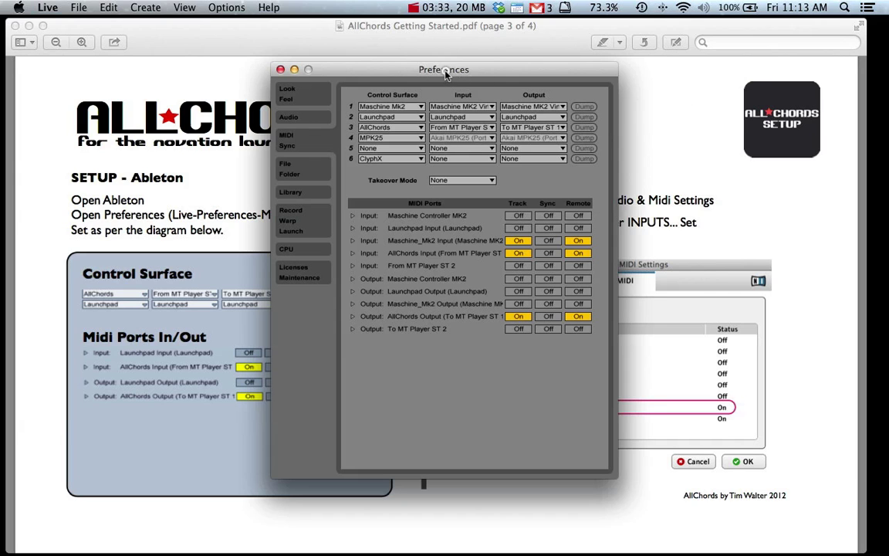
Step: Set control surface slot 3 to AllChords, with input From MT Player ST 1 and output To MT Player ST 1
drag(445, 74, 436, 73)
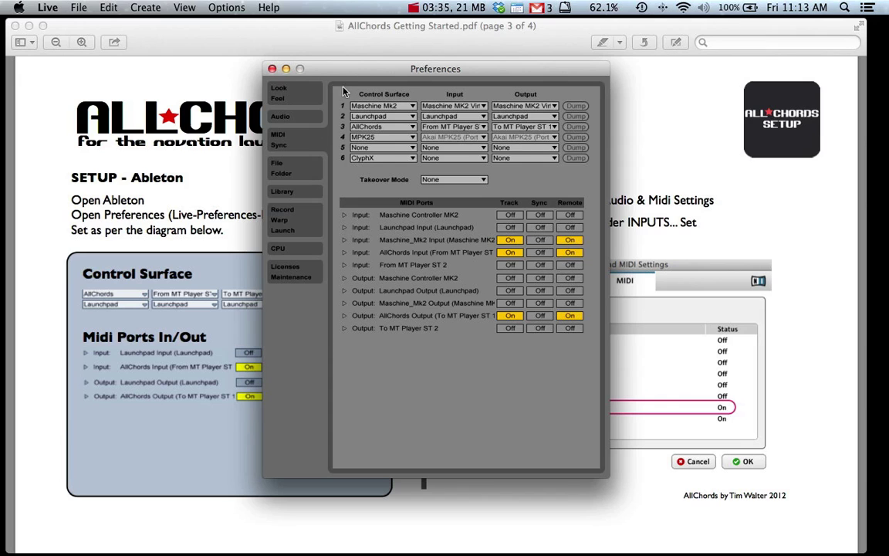
drag(314, 70, 477, 79)
click(535, 134)
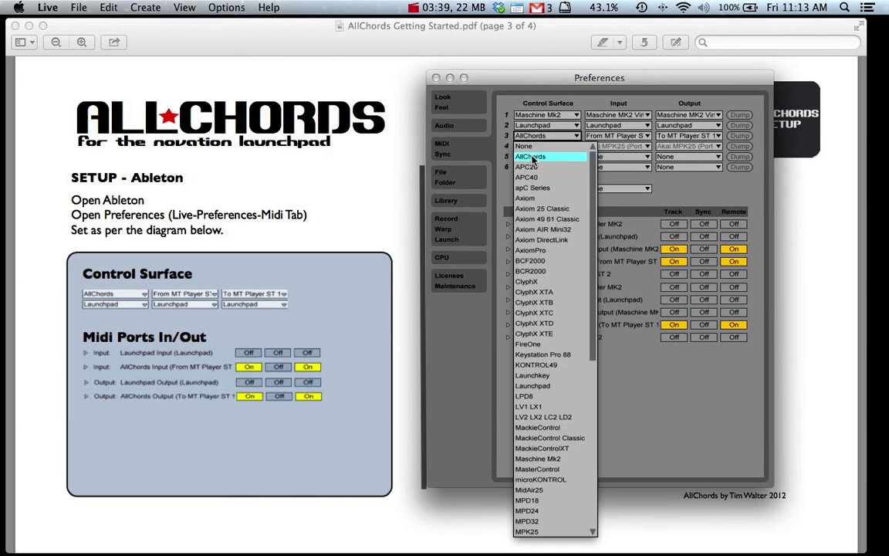
click(533, 157)
click(595, 137)
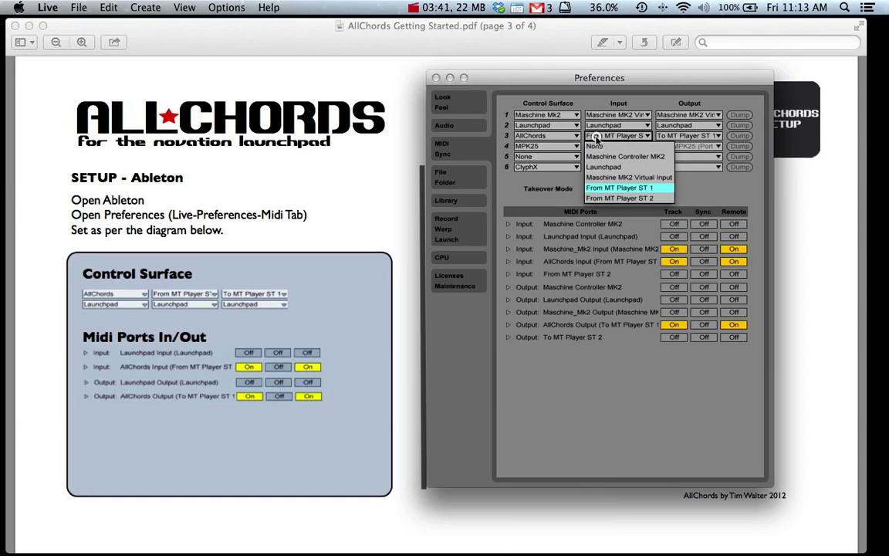
click(608, 189)
click(673, 138)
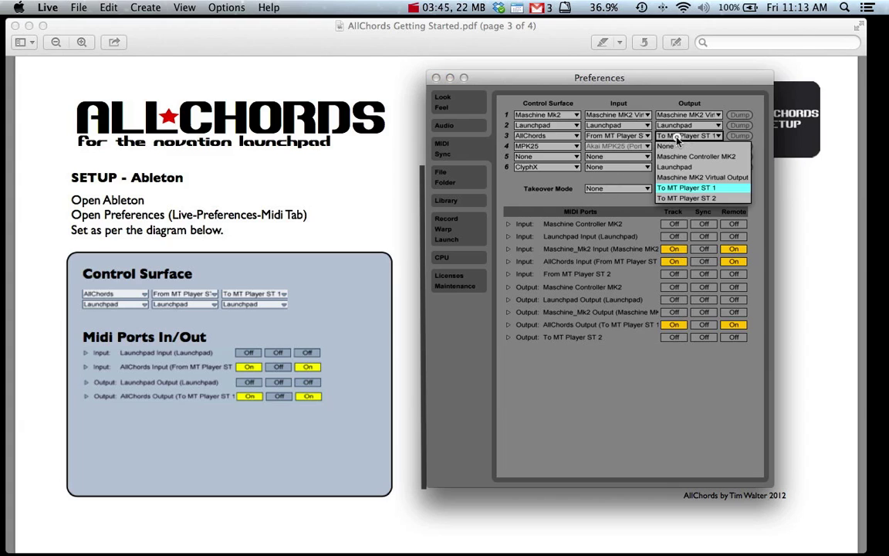
click(684, 190)
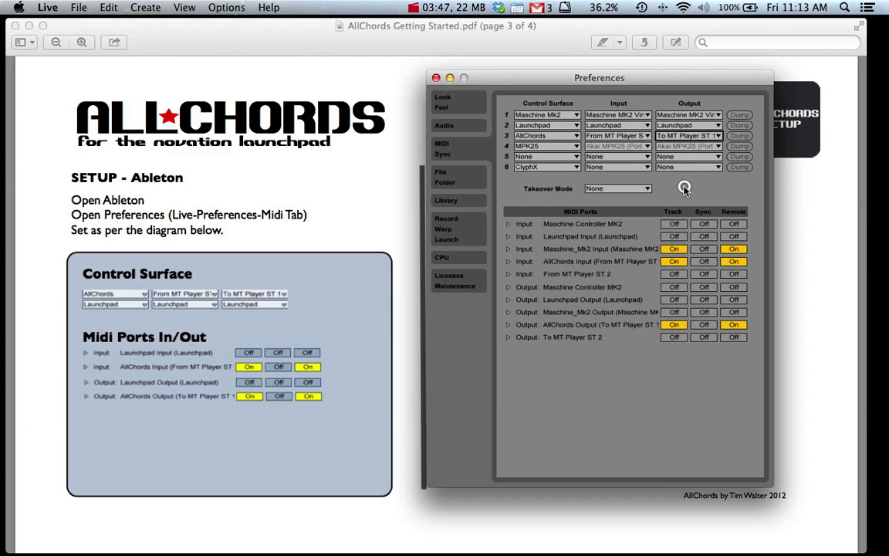
Step: Set slot 2's control surface, input and output all to Launchpad
click(532, 126)
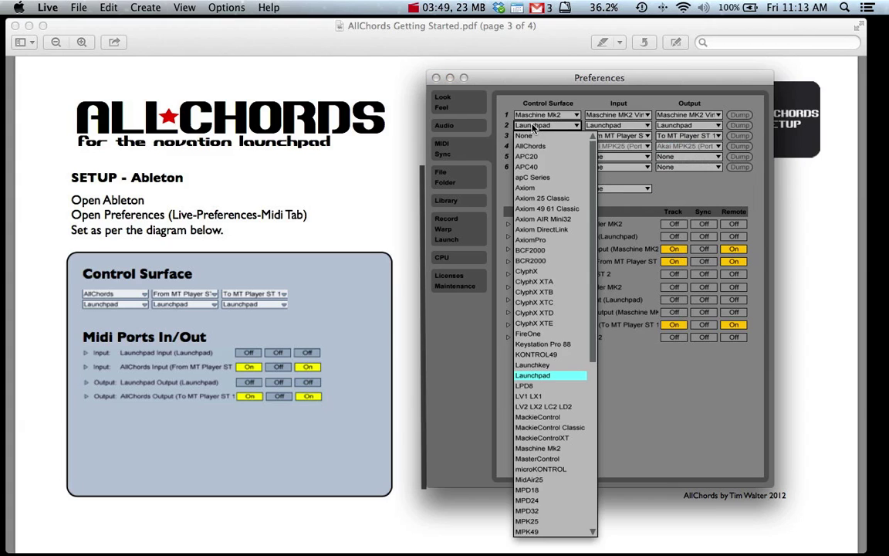
click(533, 127)
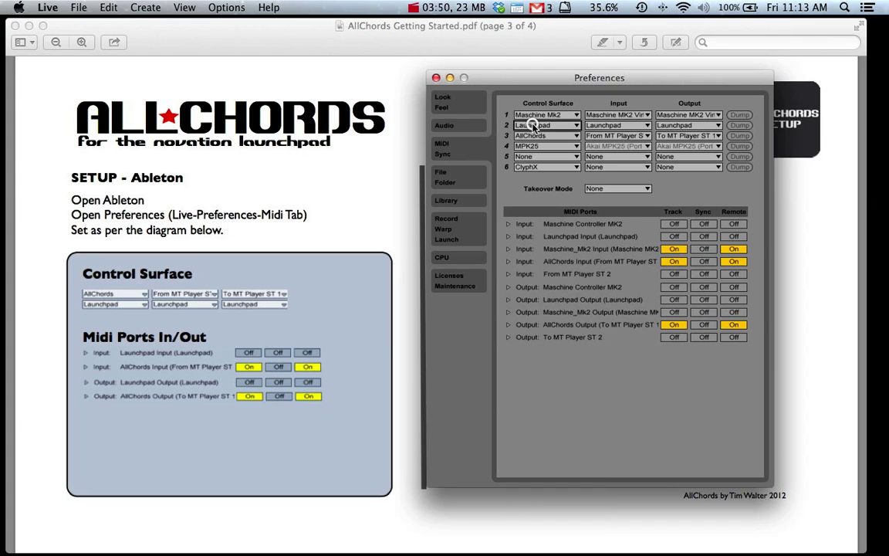
click(598, 127)
click(598, 127)
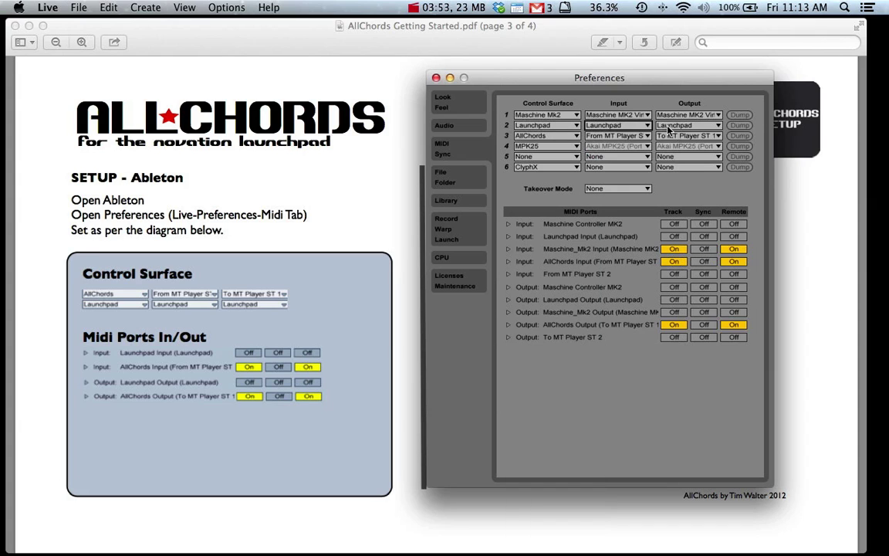
click(668, 126)
click(668, 127)
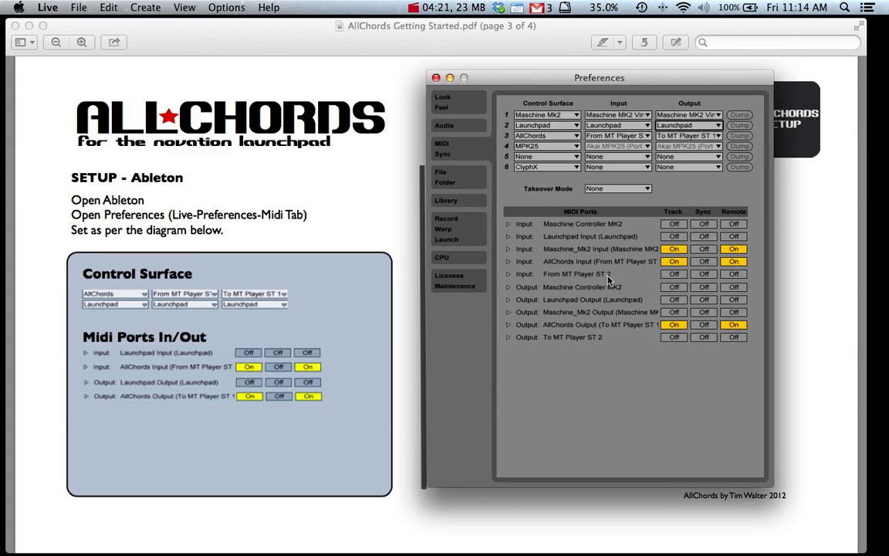
Step: Drag FabFilter Twin 2 from Plug-ins > VST > Instruments onto the 1 MIDI track
click(398, 231)
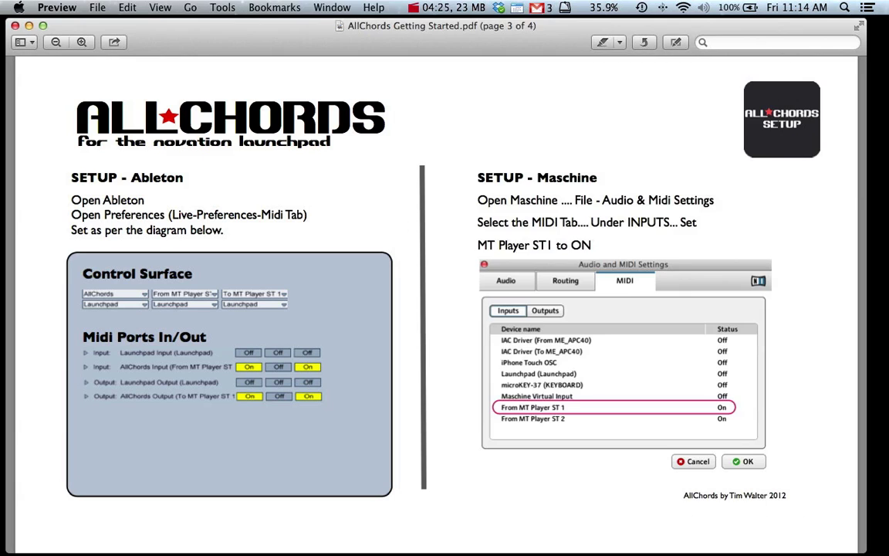
key(super+Tab)
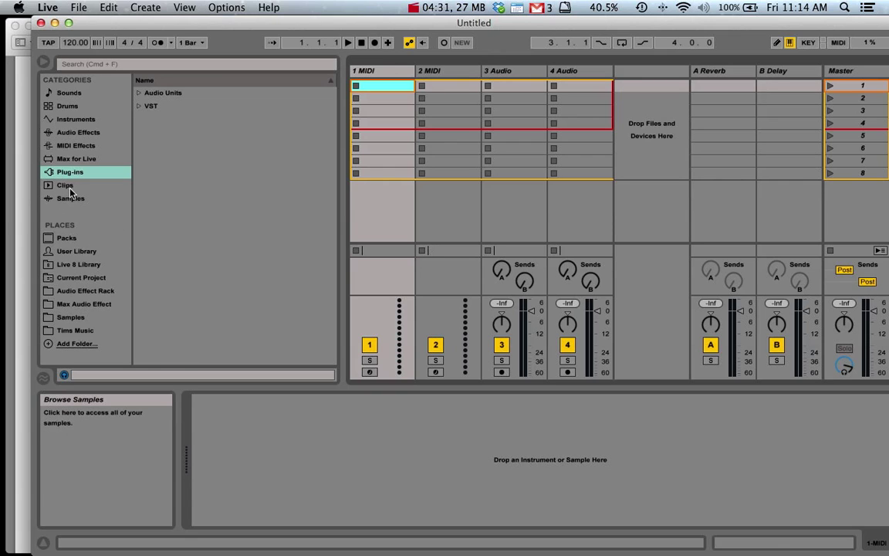
click(140, 107)
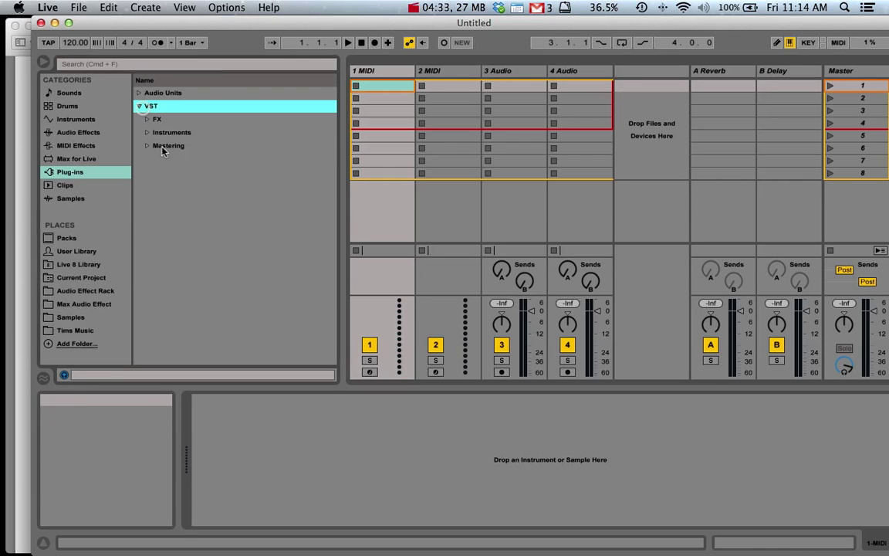
click(150, 135)
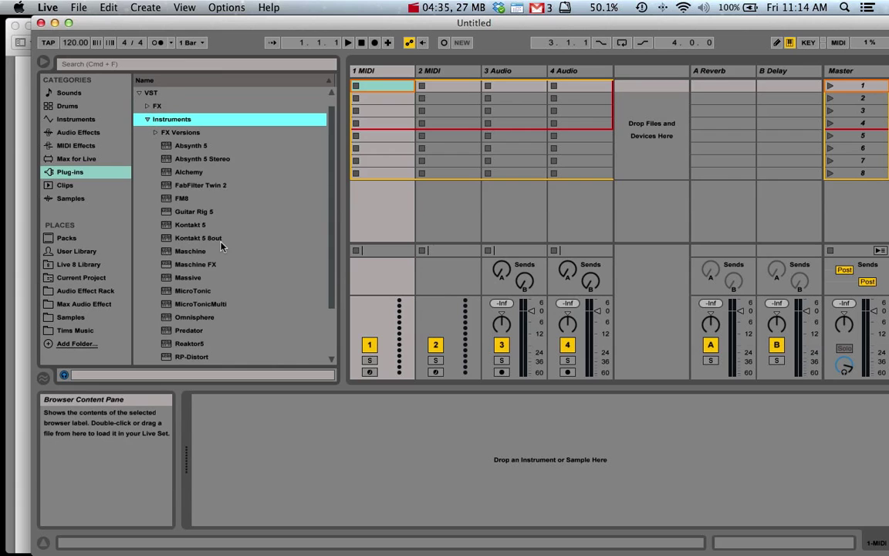
drag(197, 175, 376, 315)
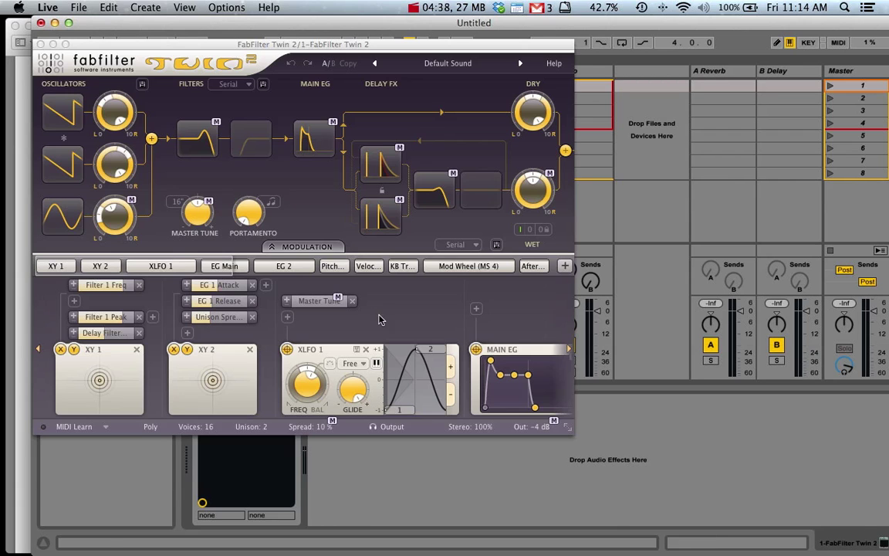
Step: Cancel the close-set prompt and close the FabFilter Twin 2 plugin window
click(41, 23)
key(Escape)
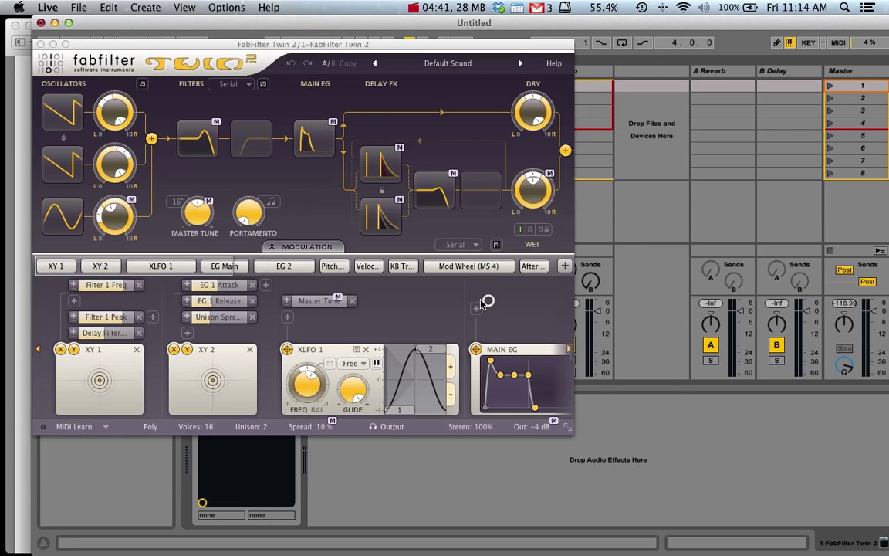
click(40, 44)
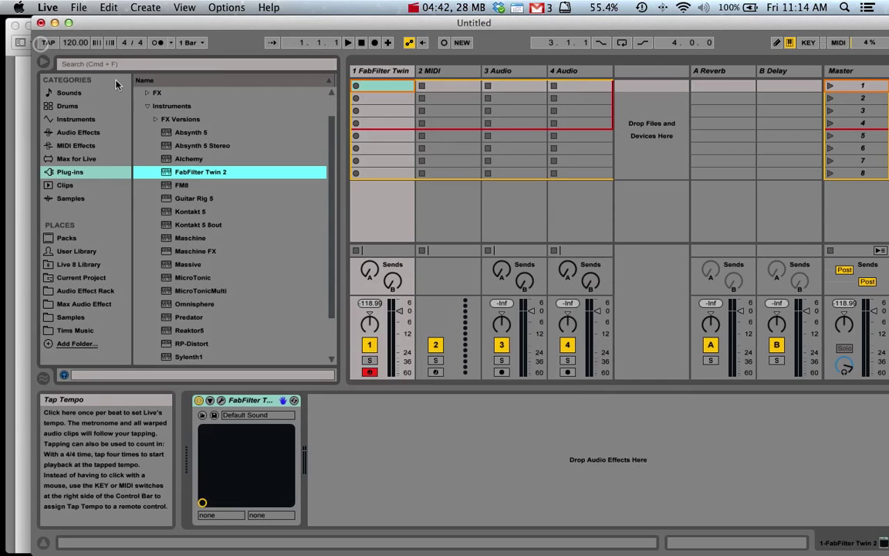
Step: Create an empty MIDI clip in track 1's third slot, then bring MT Player ST to the front
double_click(388, 110)
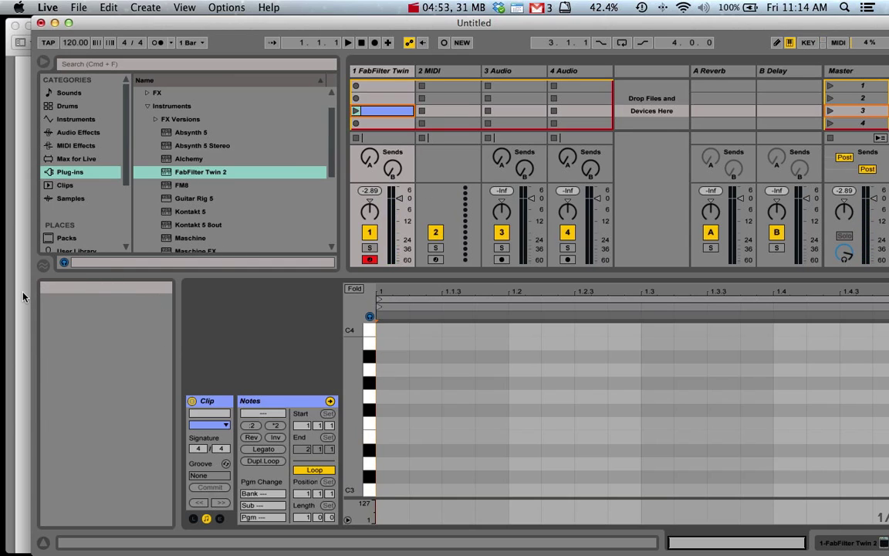
key(super+Tab)
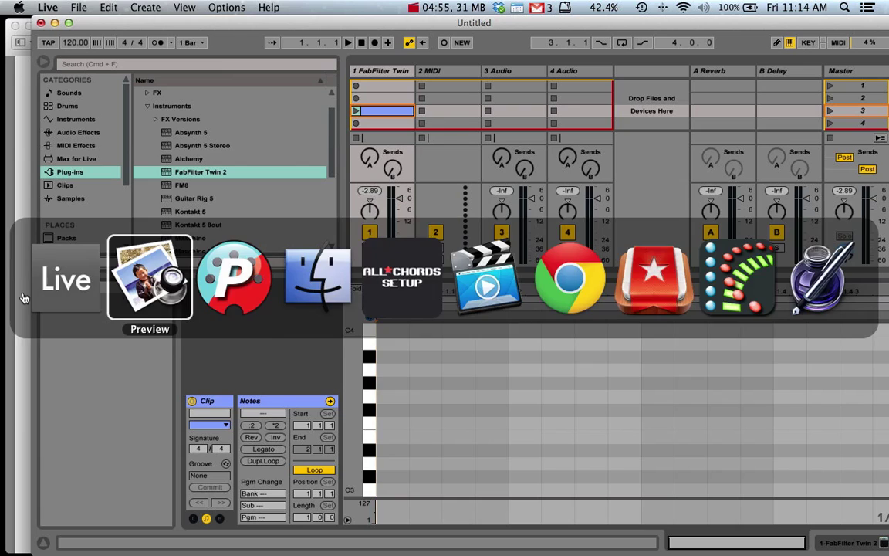
key(super+Tab)
key(super+Tab)
key(super+Tab)
key(super+Tab)
key(super+Tab)
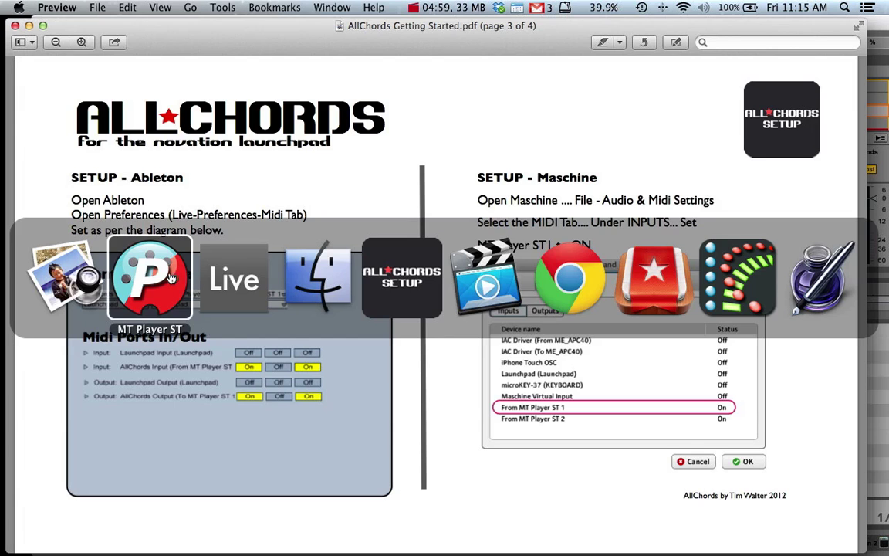
click(154, 252)
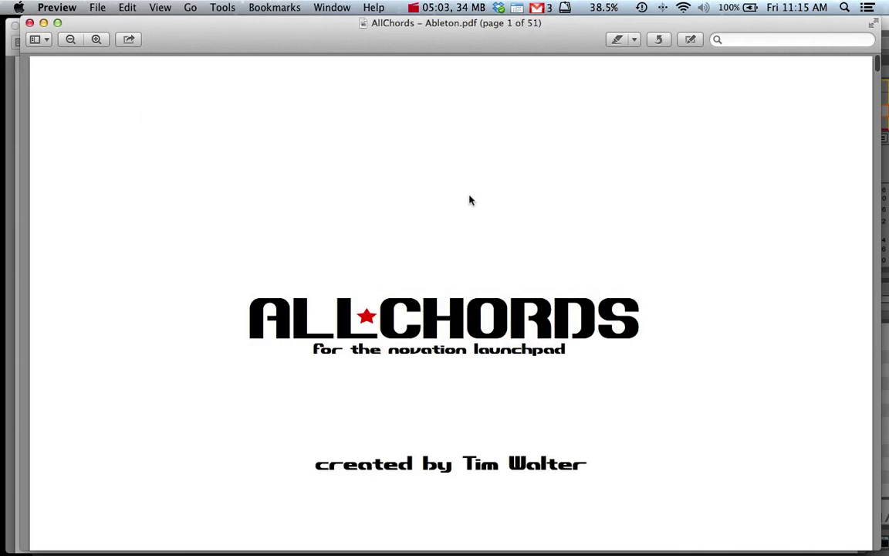
Step: Scroll the AllChords – Ableton.pdf manual forward to page 6, 'STEP 2: Play Scale Notes'
scroll(457, 204, down, 6)
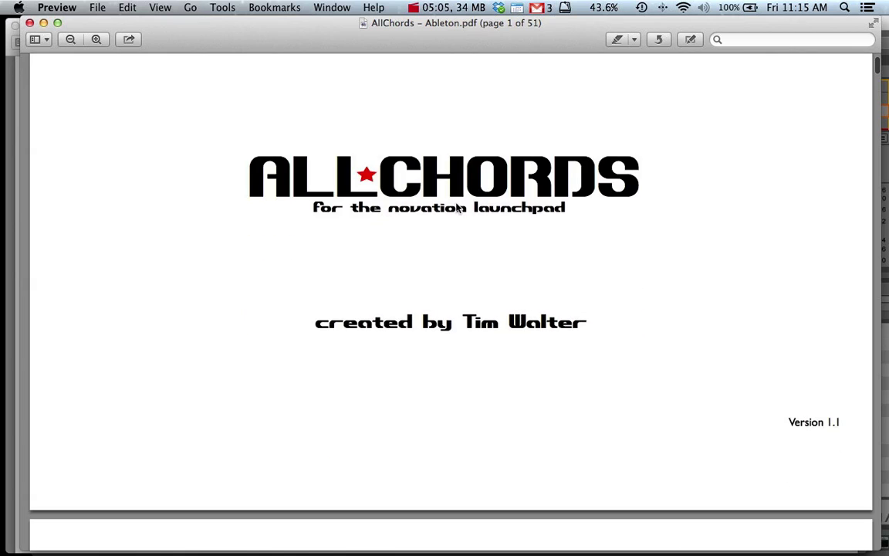
scroll(457, 207, down, 10)
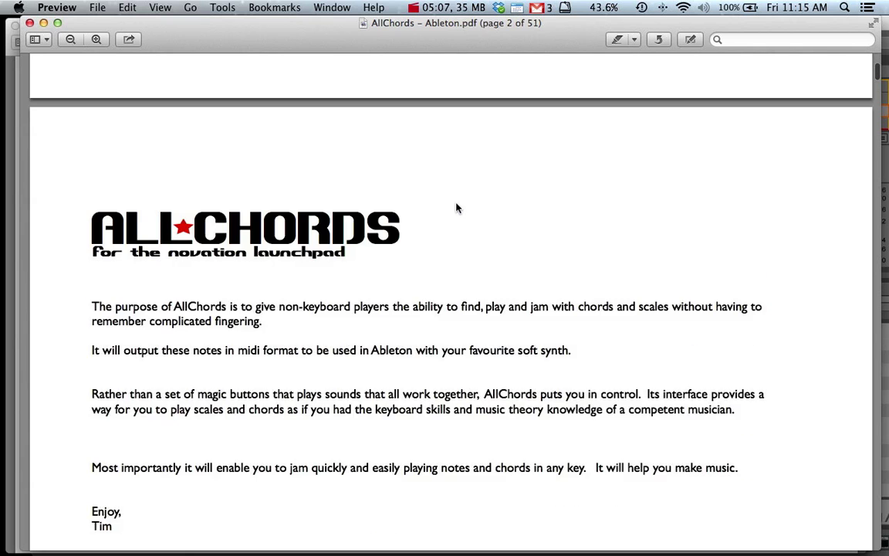
scroll(456, 207, down, 9)
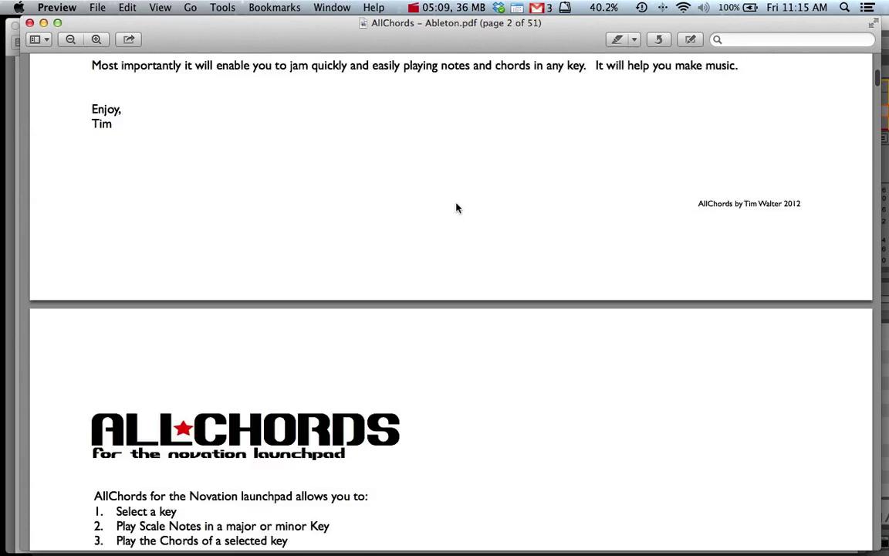
scroll(456, 208, down, 15)
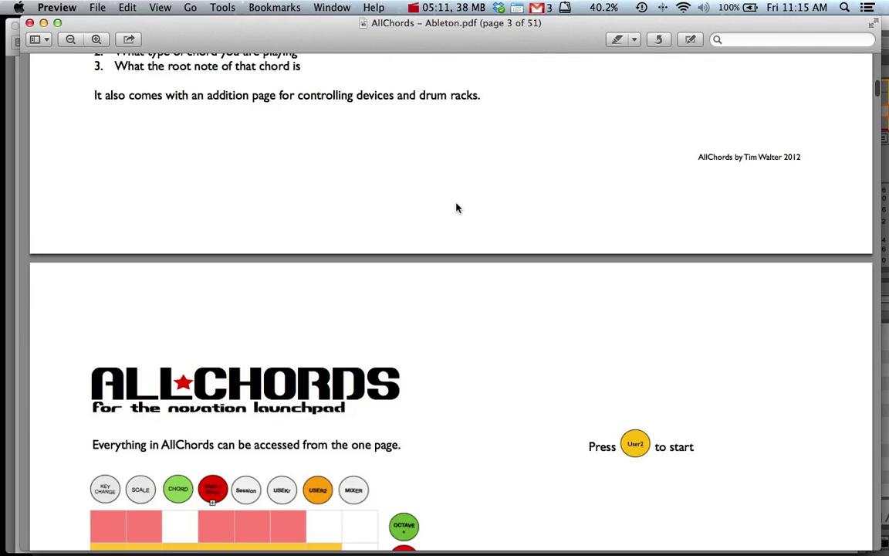
scroll(456, 208, down, 6)
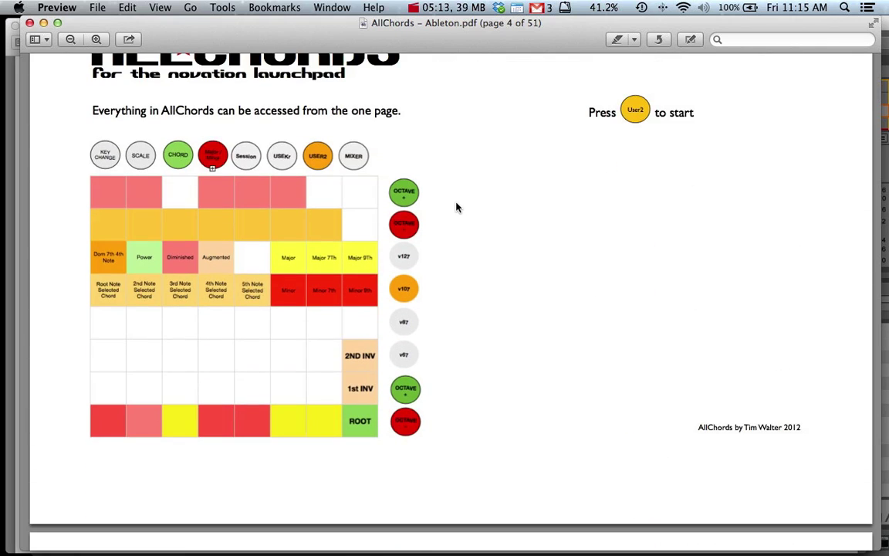
scroll(456, 207, down, 12)
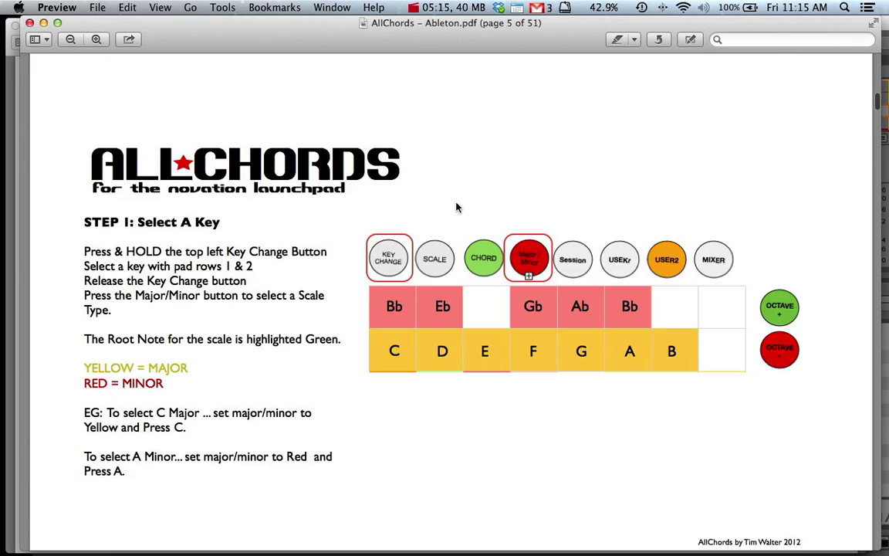
scroll(456, 208, down, 12)
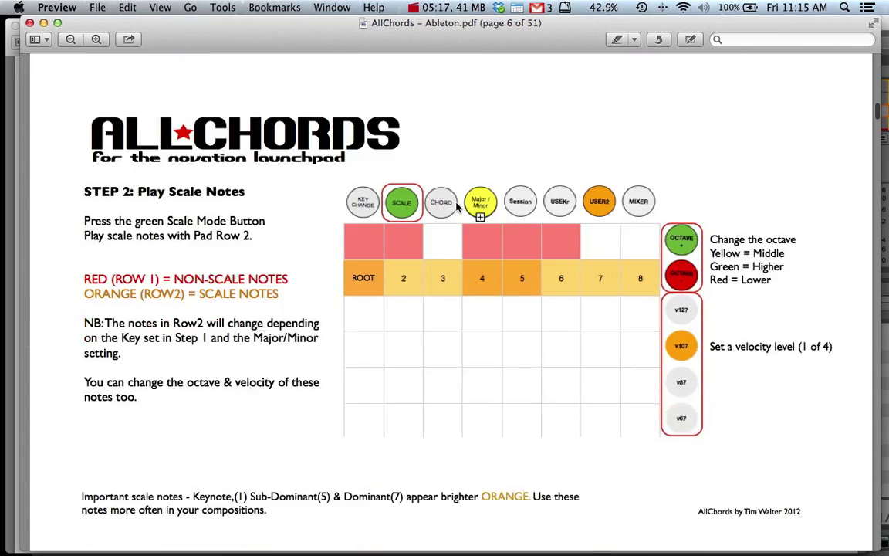